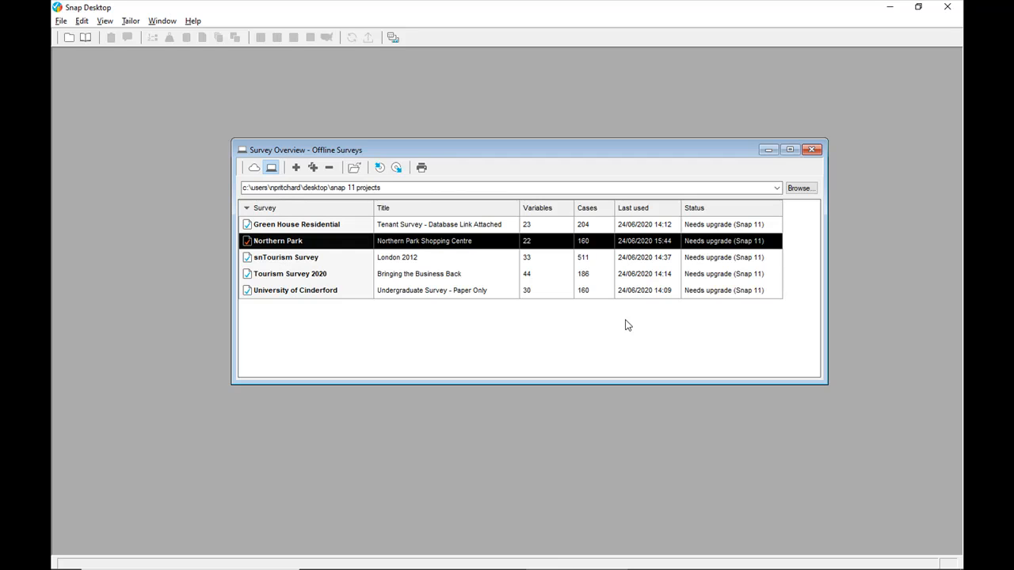
- Archive the snTourism Survey to its default .adf file with the raw data included
{"action": "left_click", "coordinate": [352, 264]}
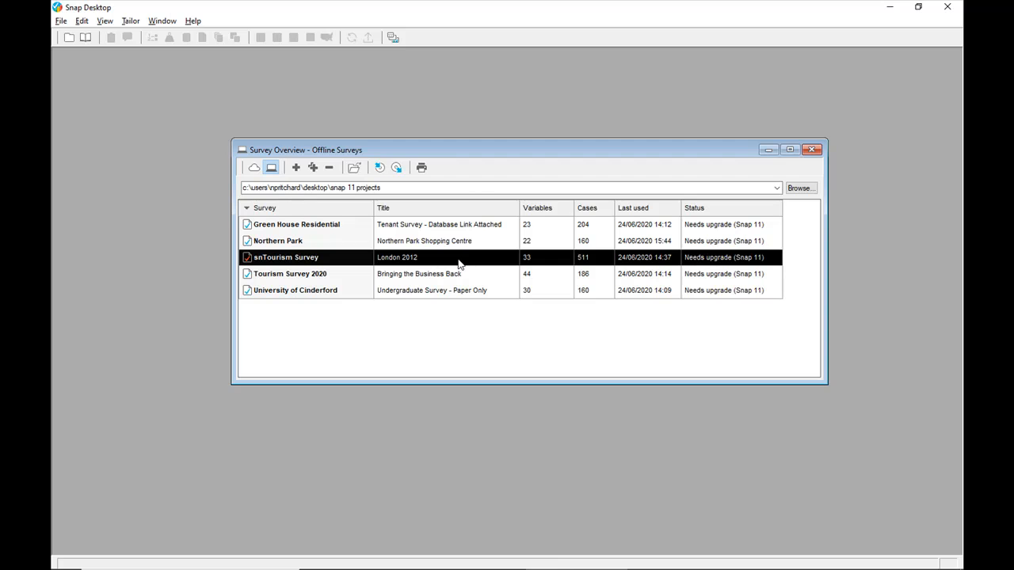
{"action": "left_click", "coordinate": [380, 169]}
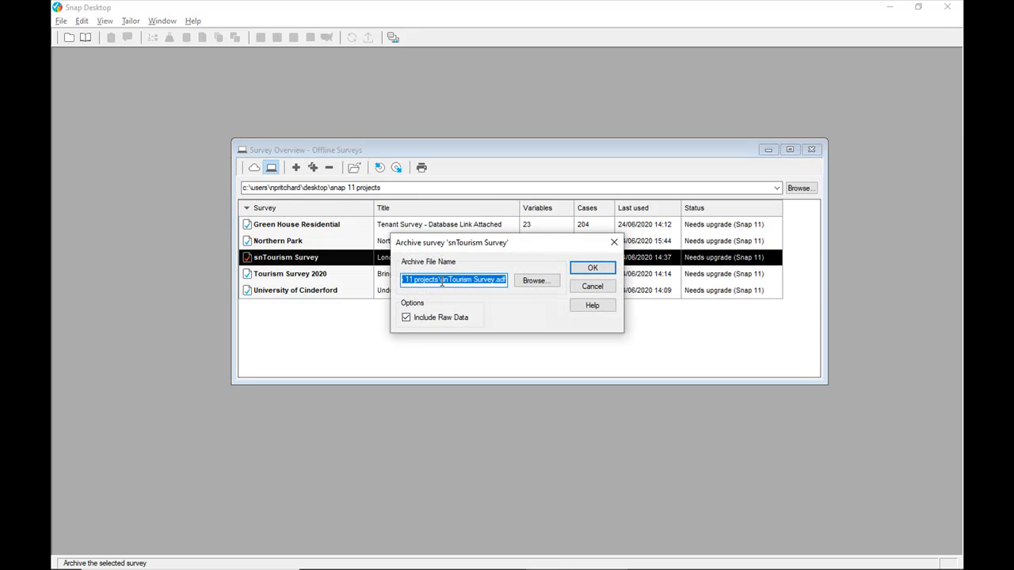
{"action": "left_click_drag", "start_coordinate": [441, 282], "coordinate": [375, 286]}
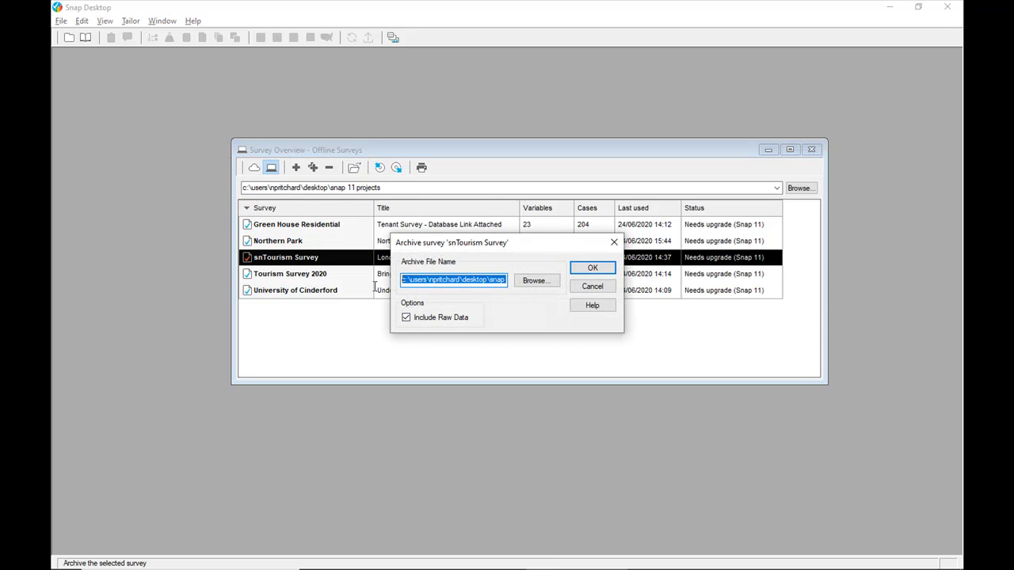
{"action": "left_click", "coordinate": [593, 269]}
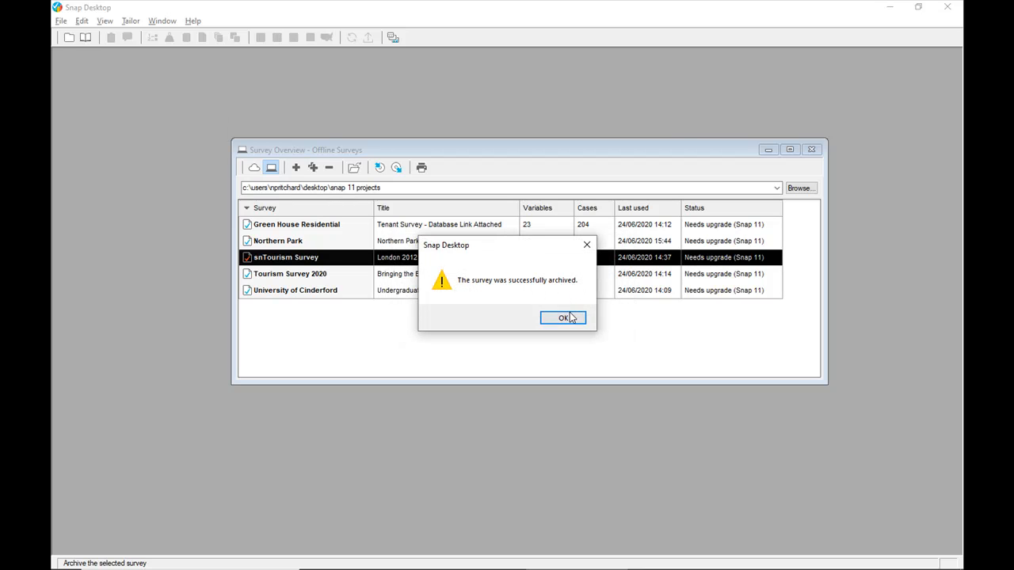
{"action": "left_click", "coordinate": [564, 318]}
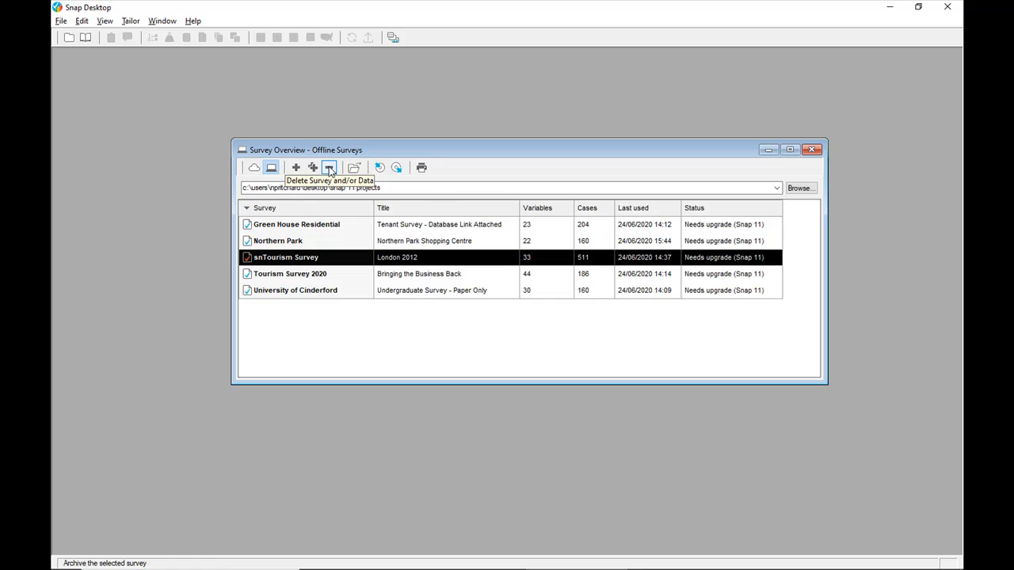
- Delete the offline snTourism Survey, including its survey definitions, raw data and temporary backup files
{"action": "left_click", "coordinate": [329, 168]}
{"action": "left_click", "coordinate": [443, 298]}
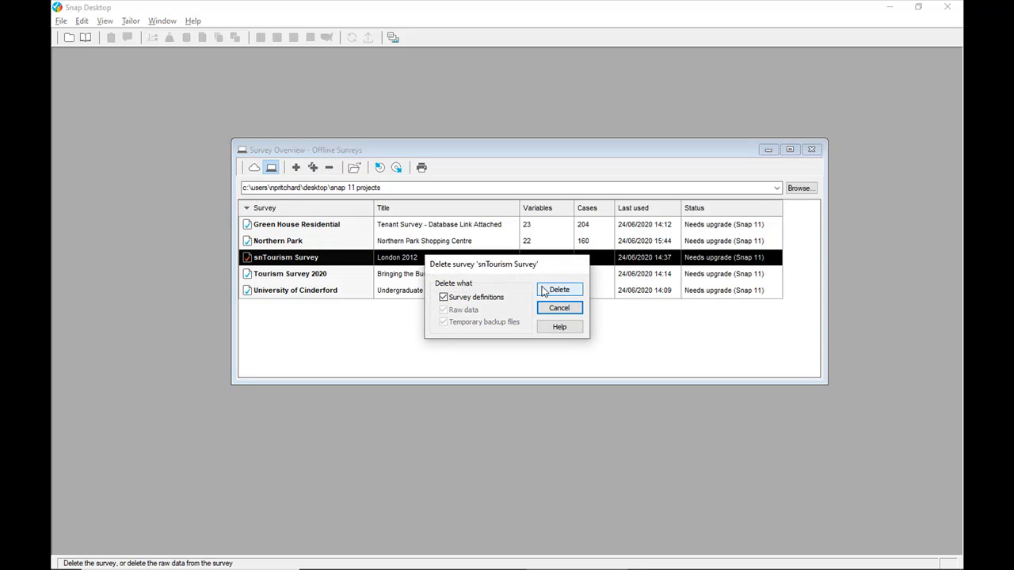
{"action": "left_click", "coordinate": [559, 290]}
{"action": "left_click", "coordinate": [561, 331]}
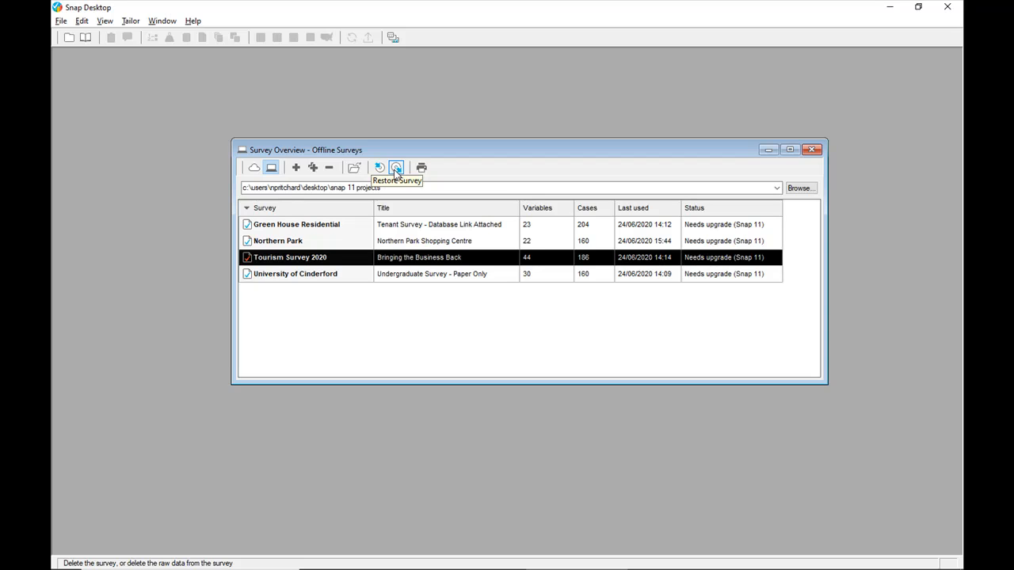
- Archive the University of Cinderford survey under its default archive file name
{"action": "left_click", "coordinate": [408, 274]}
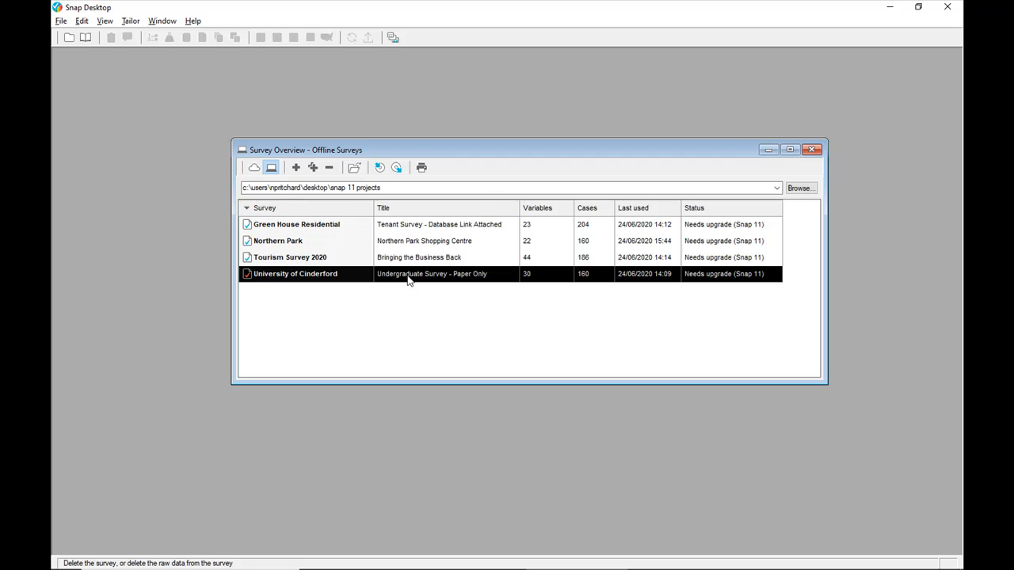
{"action": "left_click", "coordinate": [379, 168]}
{"action": "left_click", "coordinate": [600, 268]}
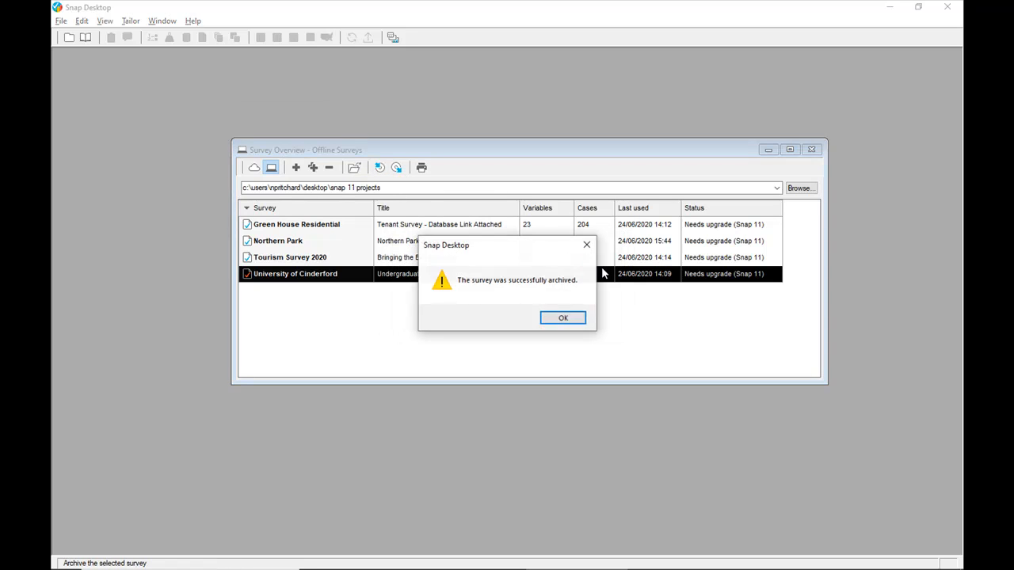
{"action": "left_click", "coordinate": [577, 319]}
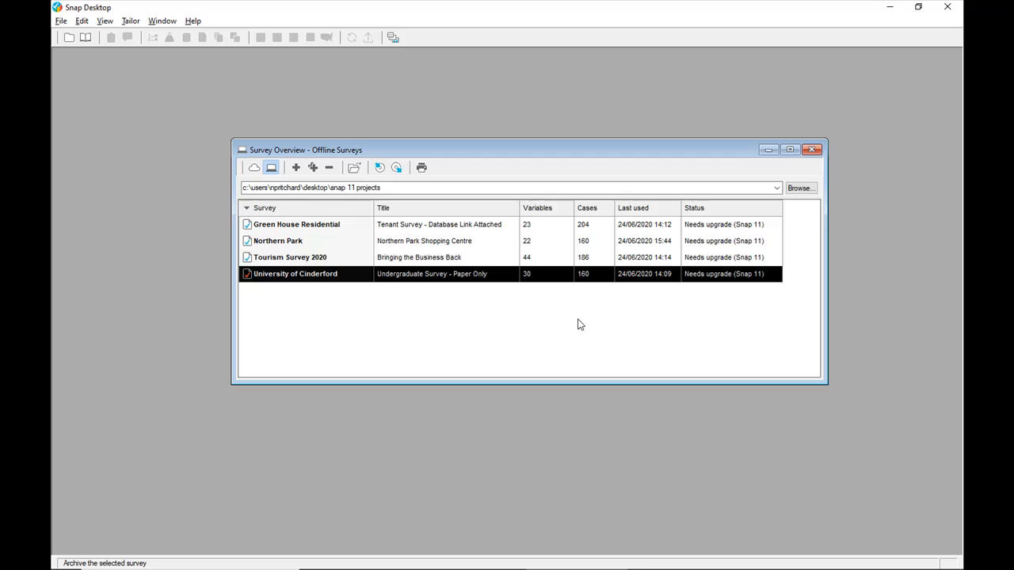
- Open the University of Cinderford survey, upgrading it and keeping its existing details, and return to the survey overview
{"action": "double_click", "coordinate": [469, 275]}
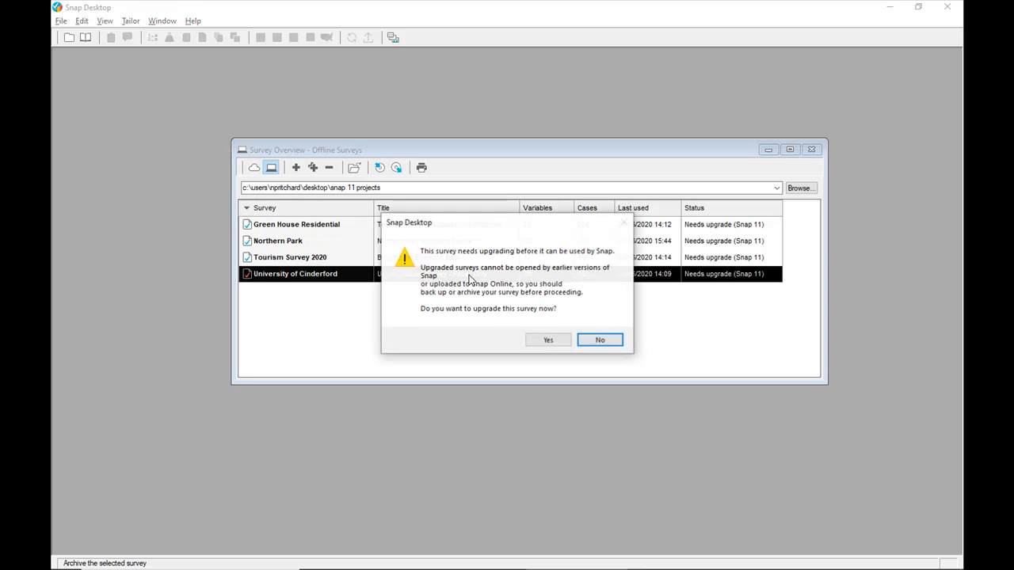
{"action": "left_click", "coordinate": [546, 340]}
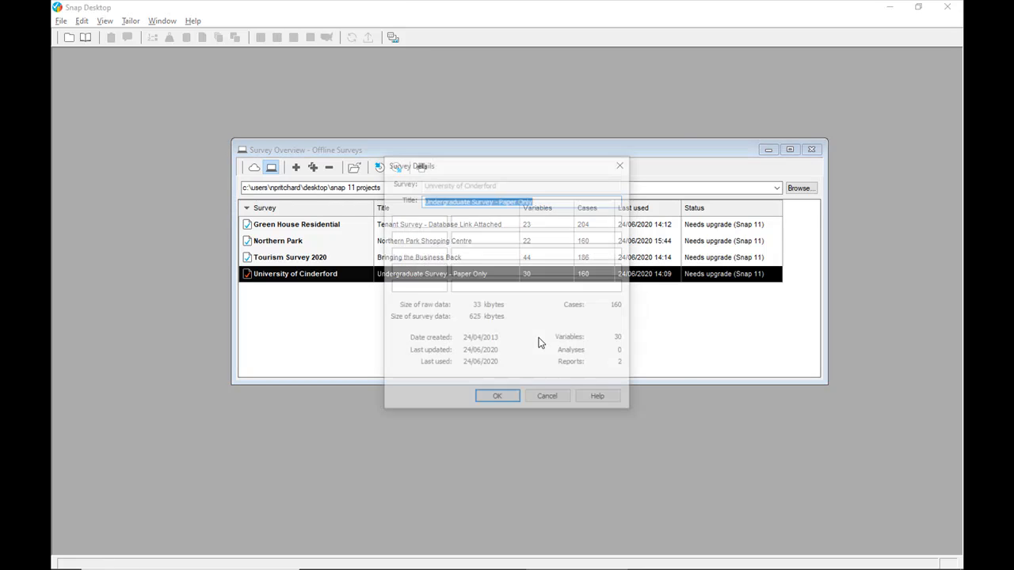
{"action": "left_click", "coordinate": [497, 399]}
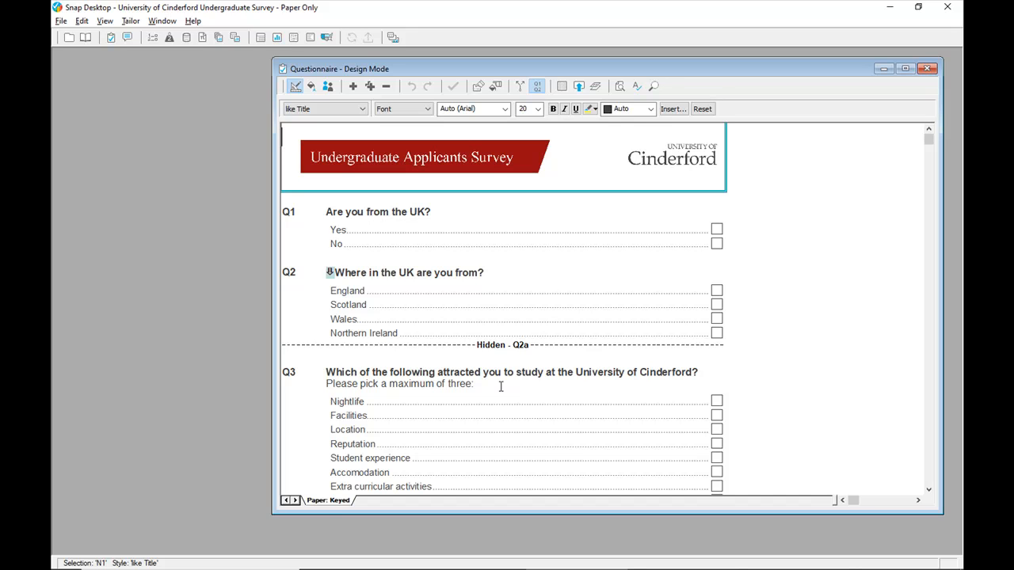
{"action": "left_click", "coordinate": [69, 38]}
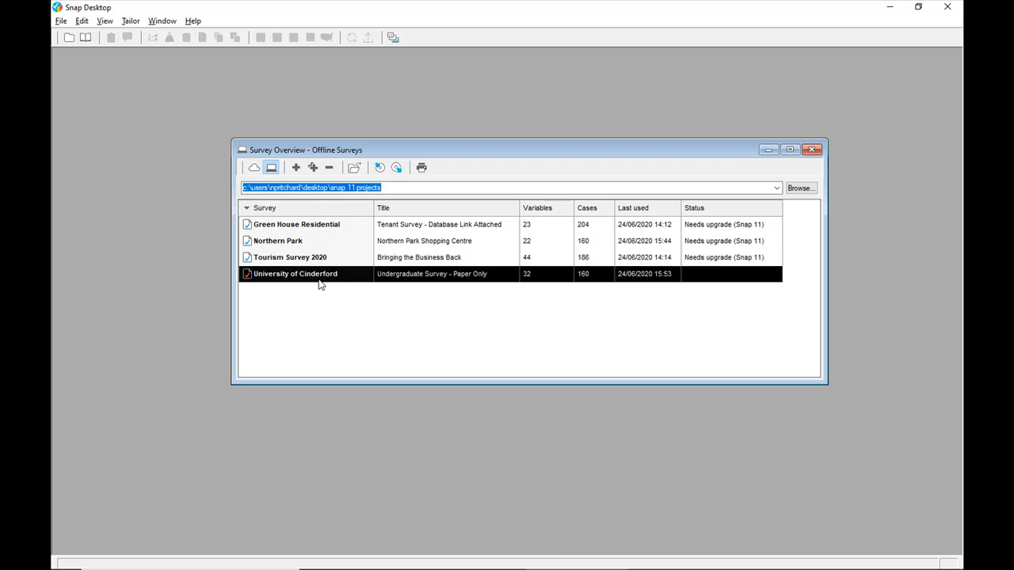
- Archive Tourism Survey 2020 to its default .adf file with the raw data included
{"action": "left_click", "coordinate": [349, 263]}
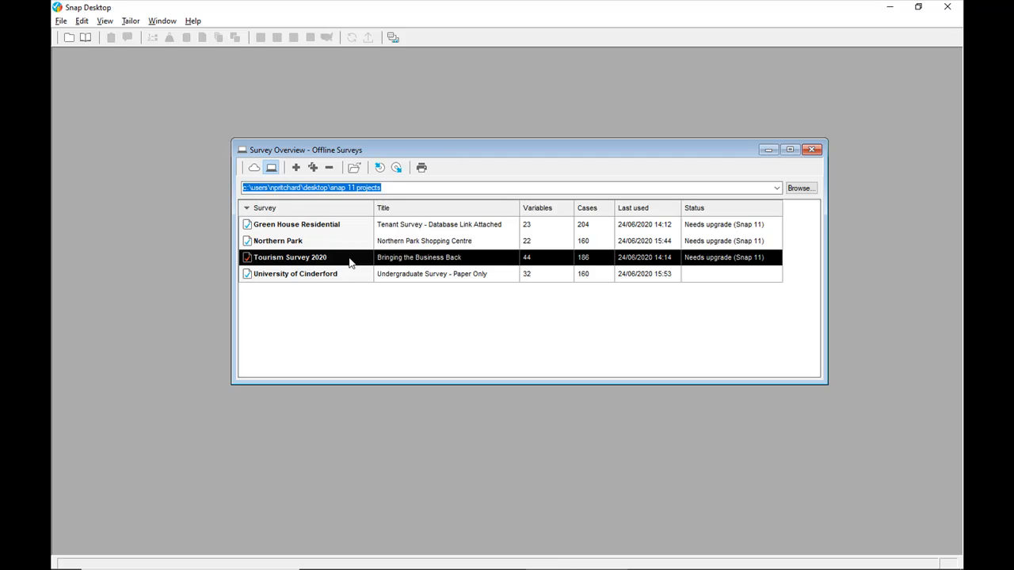
{"action": "left_click", "coordinate": [380, 169]}
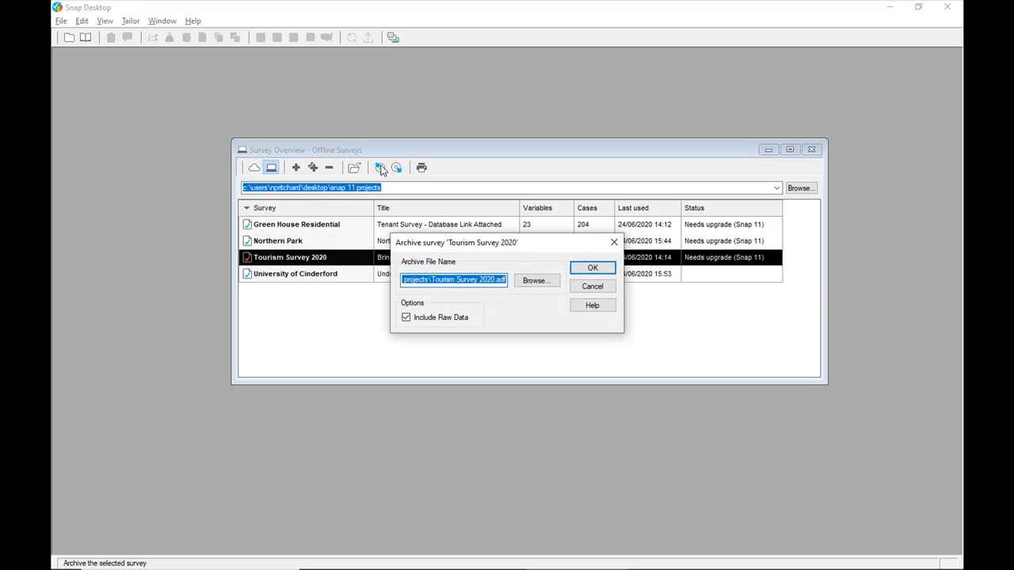
{"action": "left_click", "coordinate": [610, 268]}
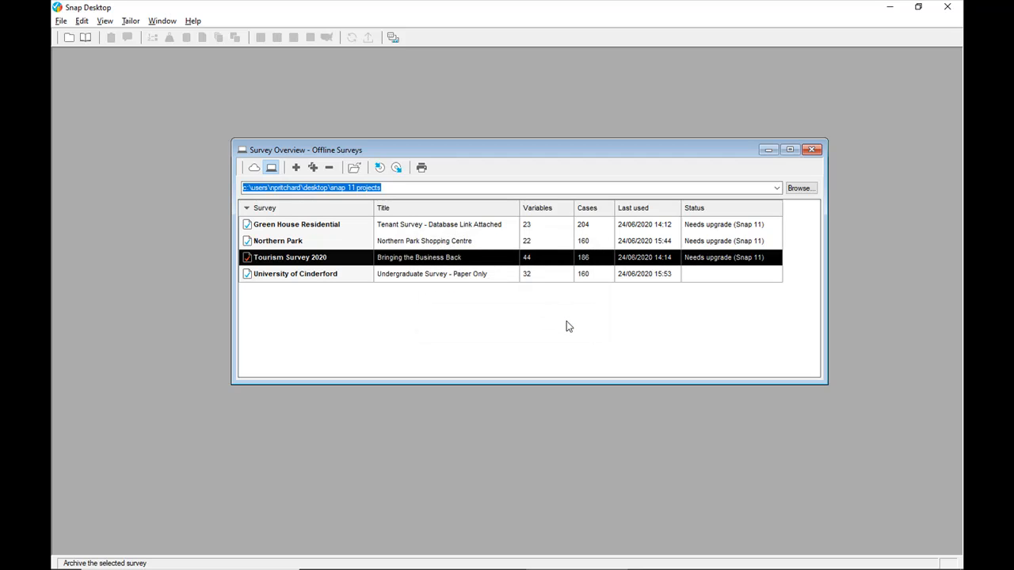
- Create a folder named "Existing Snap 11 Surveys" under Your work in the online surveys
{"action": "left_click", "coordinate": [254, 170]}
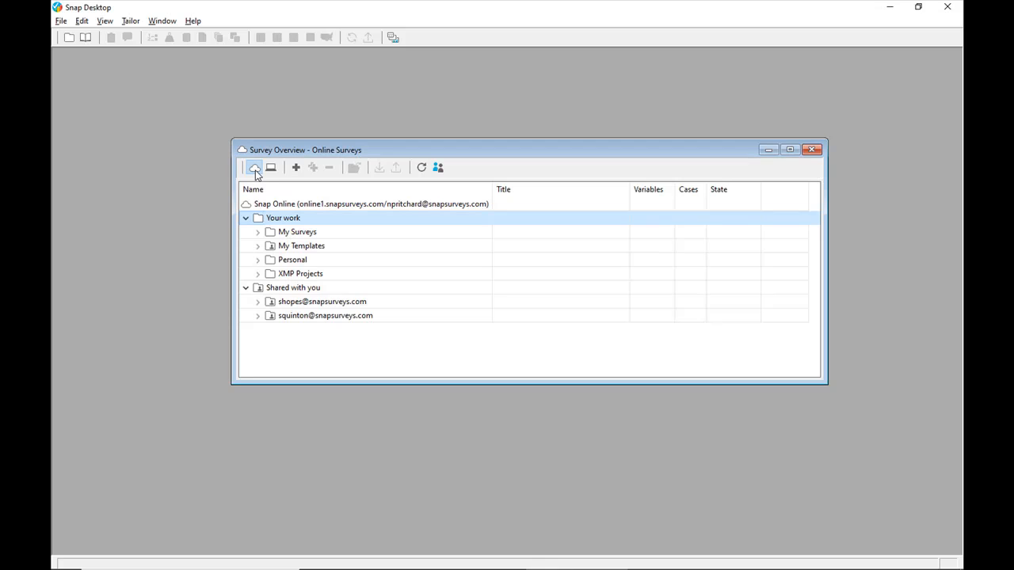
{"action": "right_click", "coordinate": [295, 220]}
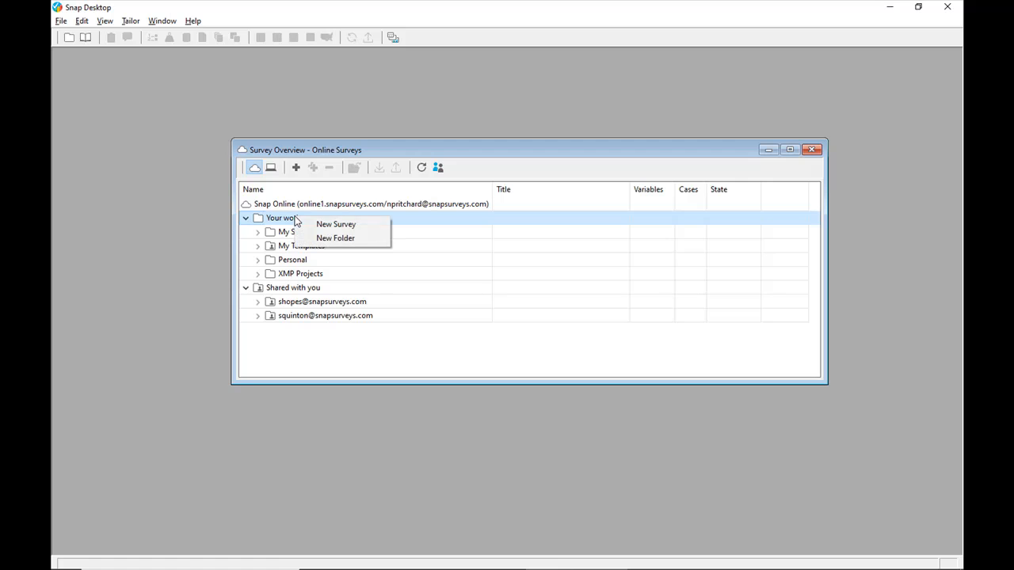
{"action": "left_click", "coordinate": [335, 242]}
{"action": "type", "text": "Ex"}
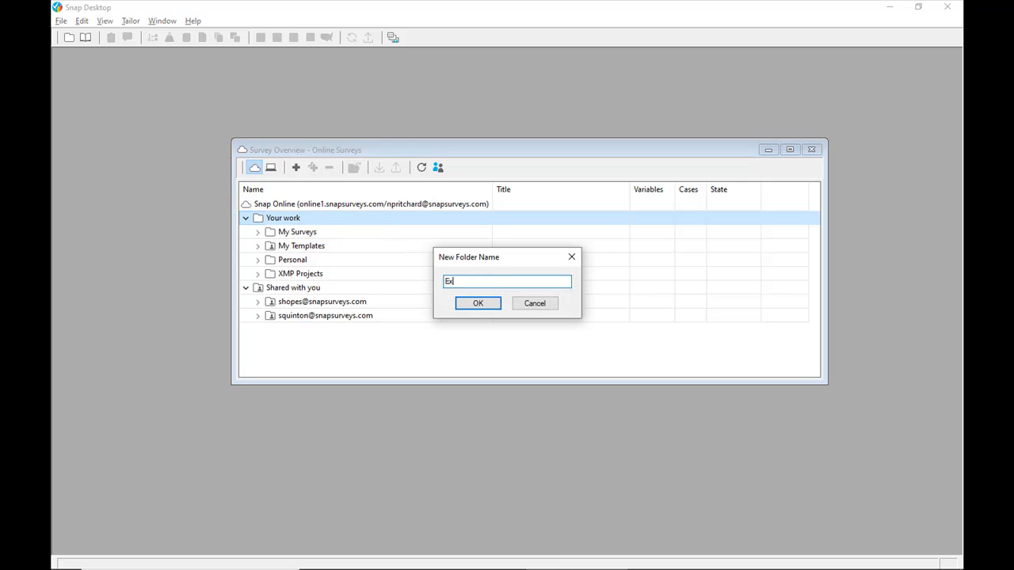
{"action": "type", "text": "isting Snap 11 Surveys"}
{"action": "left_click", "coordinate": [471, 304]}
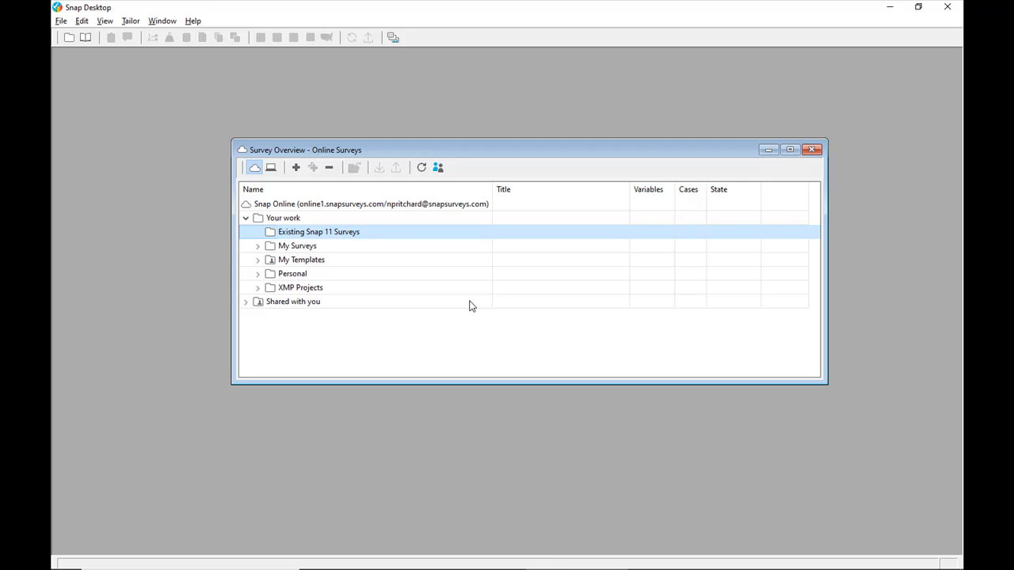
- Clone the offline Tourism Survey 2020 with its raw data as an online survey in the Existing Snap 11 Surveys folder
{"action": "left_click", "coordinate": [278, 171]}
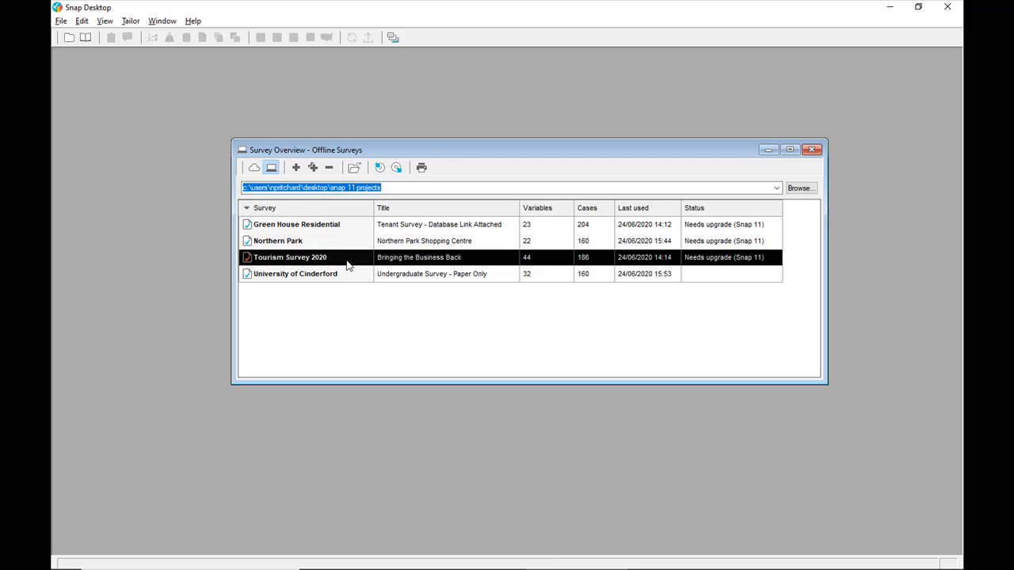
{"action": "left_click", "coordinate": [313, 167]}
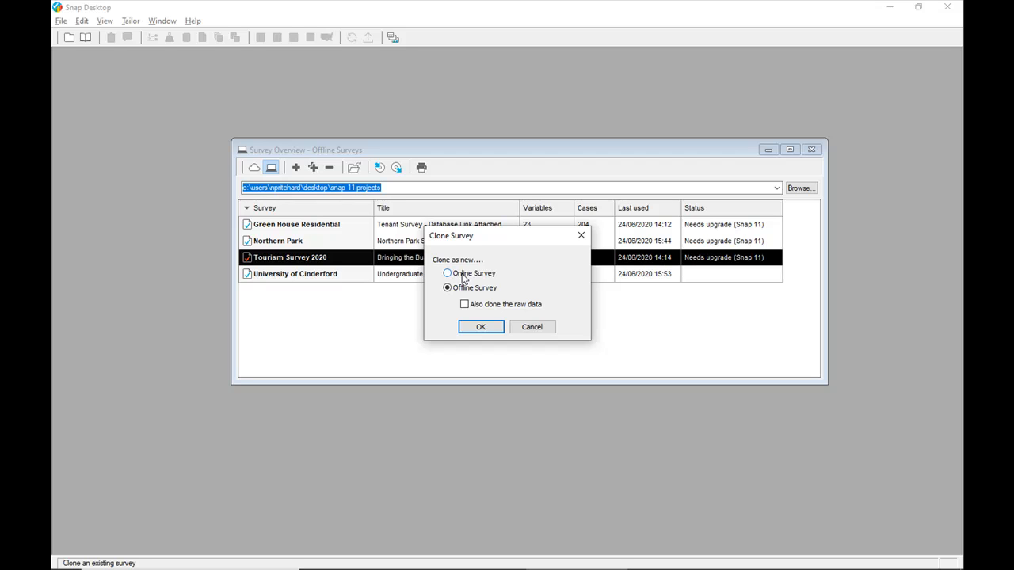
{"action": "left_click", "coordinate": [479, 327]}
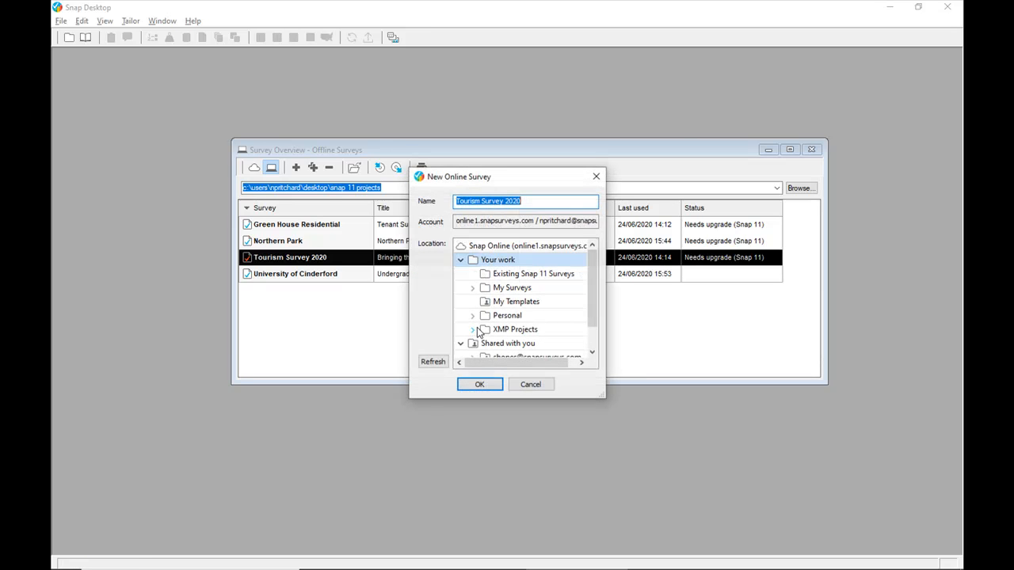
{"action": "left_click", "coordinate": [525, 274]}
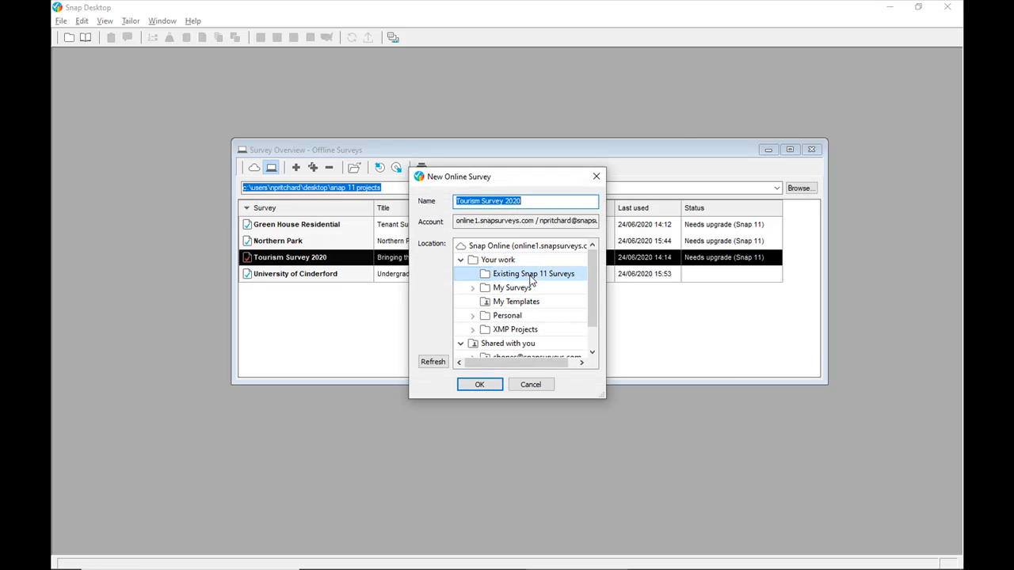
{"action": "left_click", "coordinate": [481, 387]}
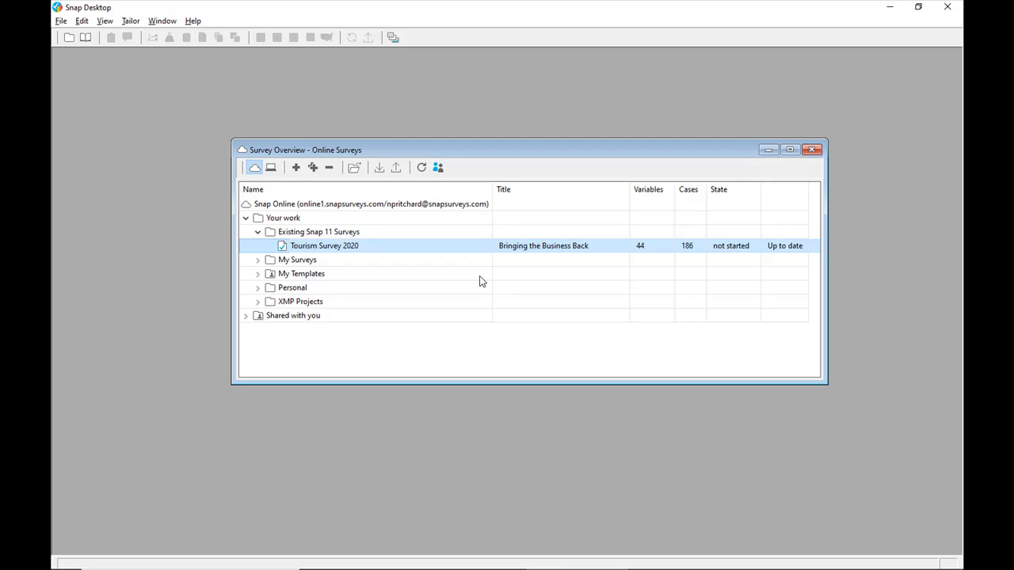
- Delete the offline copy of Tourism Survey 2020, including its survey definitions and raw data
{"action": "left_click", "coordinate": [271, 168]}
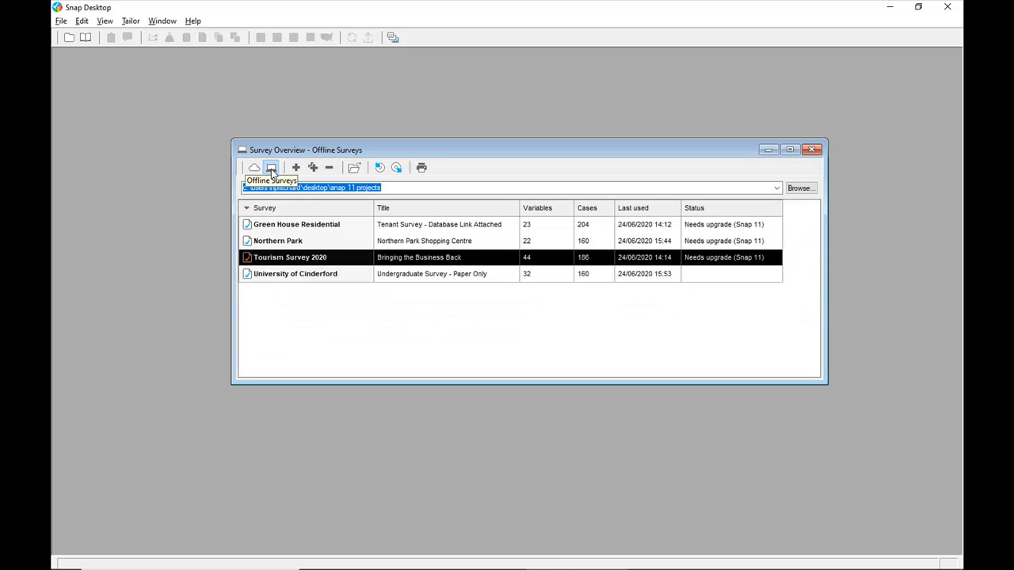
{"action": "left_click", "coordinate": [329, 169]}
{"action": "left_click", "coordinate": [443, 297]}
{"action": "left_click", "coordinate": [543, 290]}
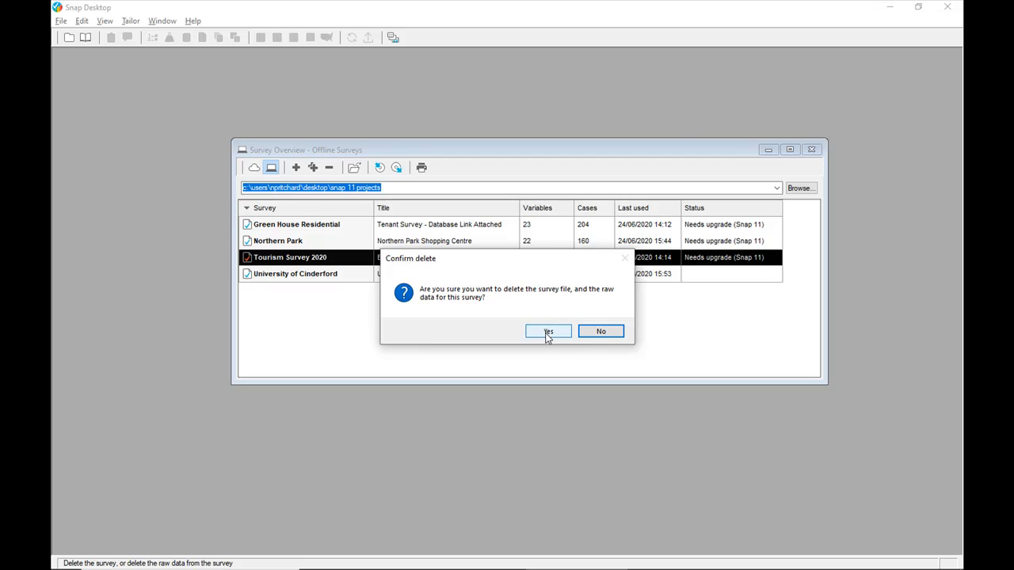
{"action": "left_click", "coordinate": [546, 334]}
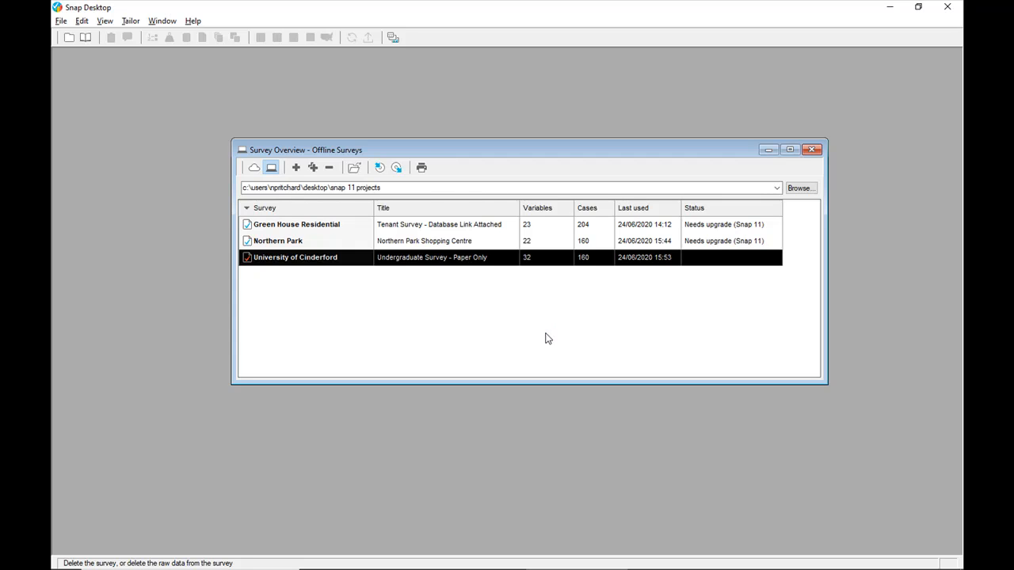
- Archive the Green House Residential survey to its default .adf file with the raw data included
{"action": "left_click", "coordinate": [494, 227]}
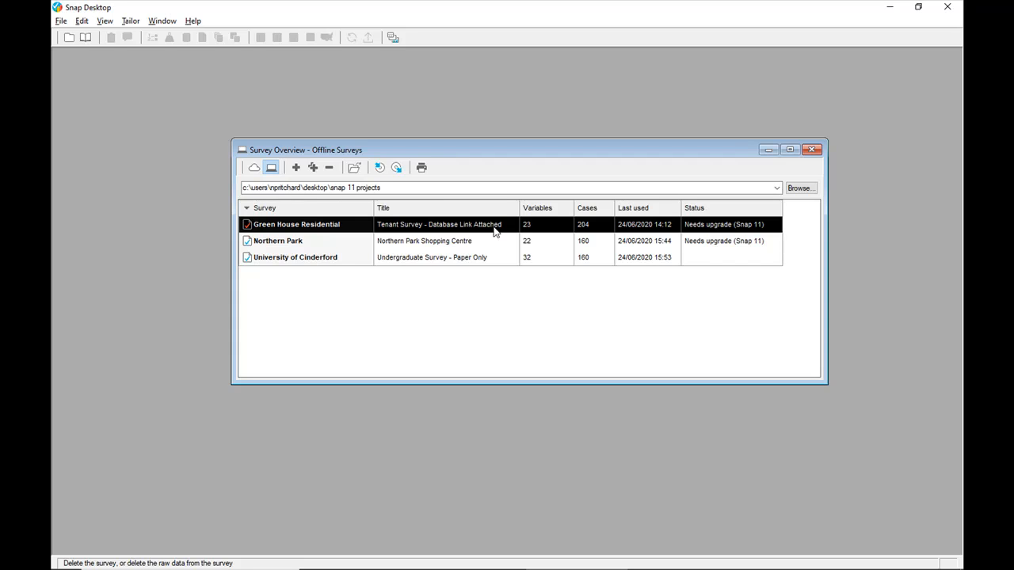
{"action": "left_click", "coordinate": [380, 168]}
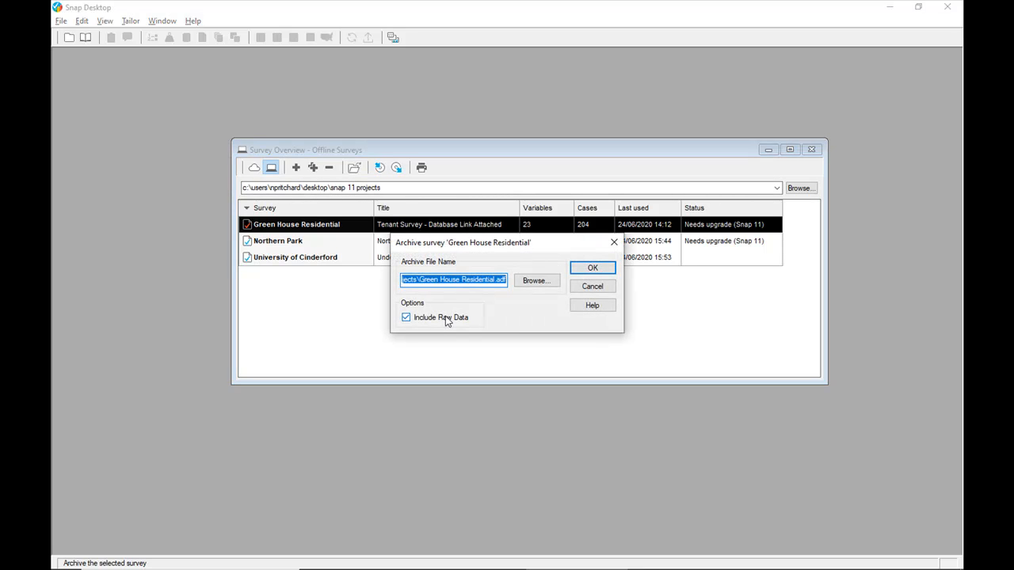
{"action": "left_click", "coordinate": [589, 269]}
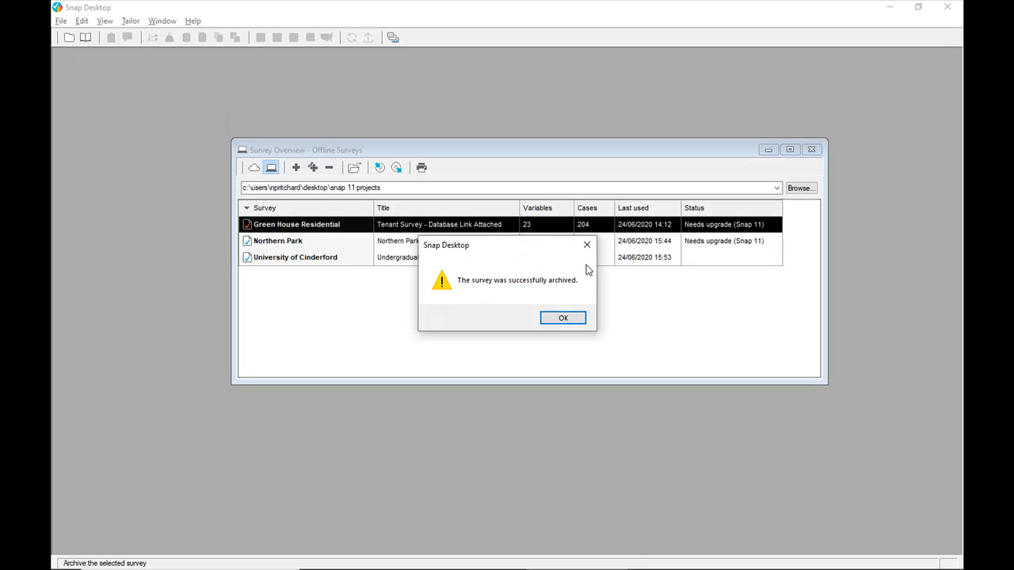
{"action": "left_click", "coordinate": [570, 319]}
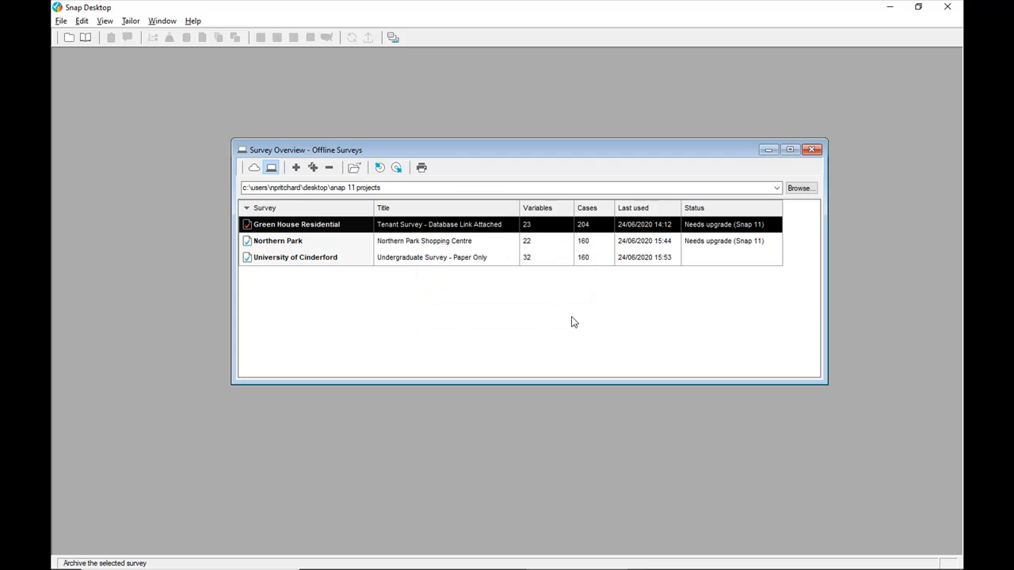
- Clone the offline Green House Residential survey with its raw data as an online survey in the Existing Snap 11 Surveys folder
{"action": "left_click", "coordinate": [314, 170]}
{"action": "left_click", "coordinate": [480, 275]}
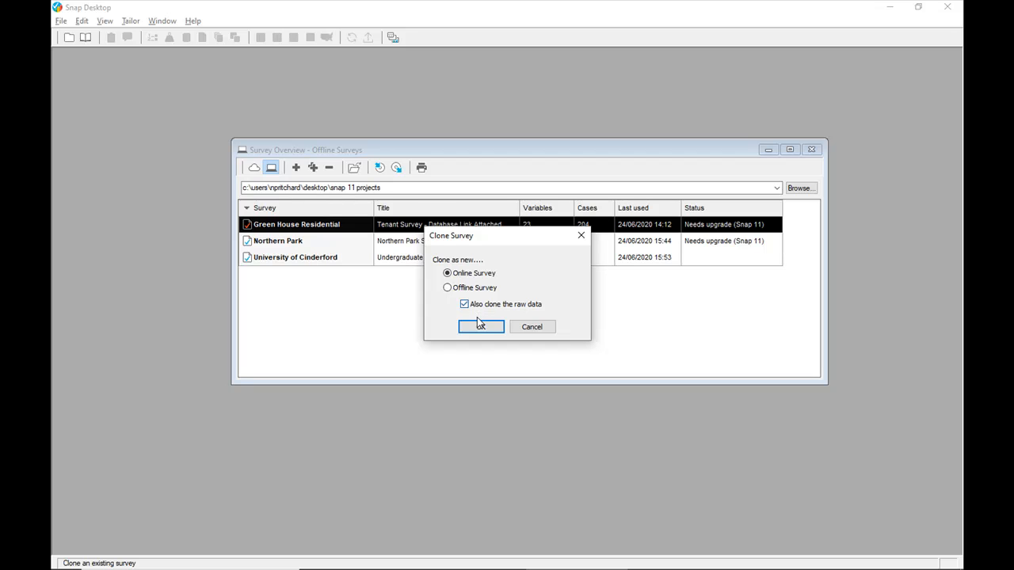
{"action": "left_click", "coordinate": [480, 325]}
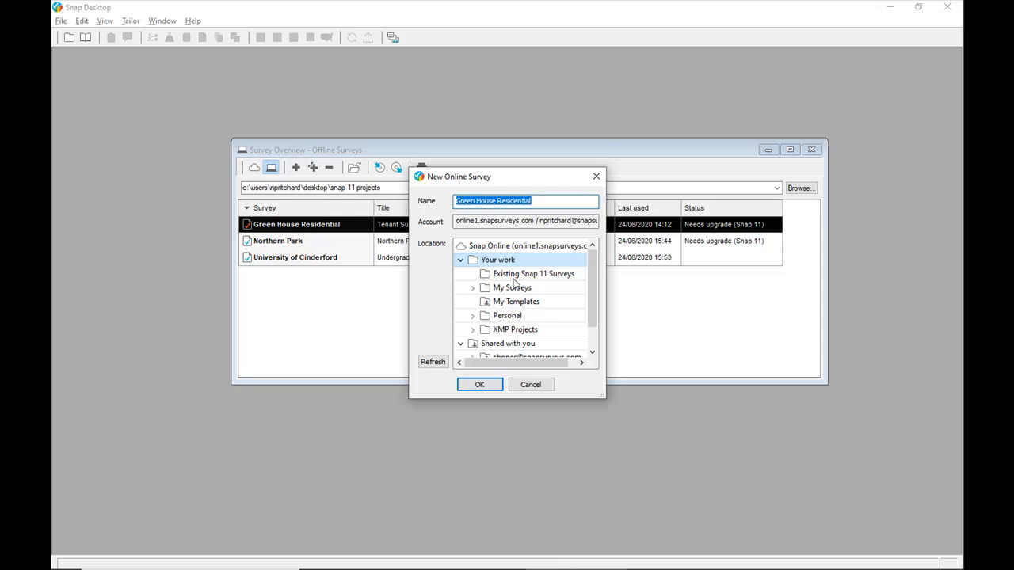
{"action": "left_click", "coordinate": [513, 278]}
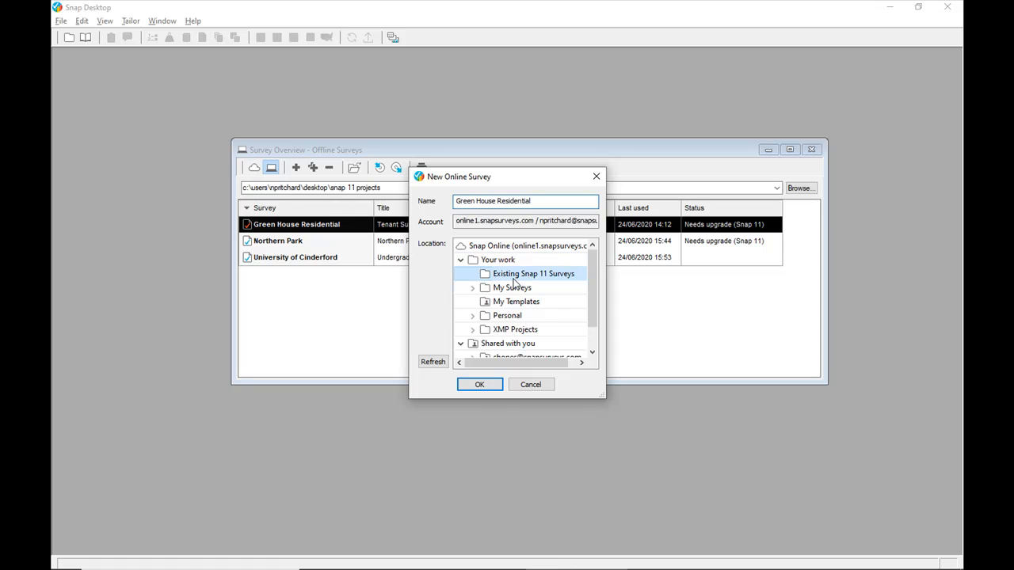
{"action": "left_click", "coordinate": [494, 386]}
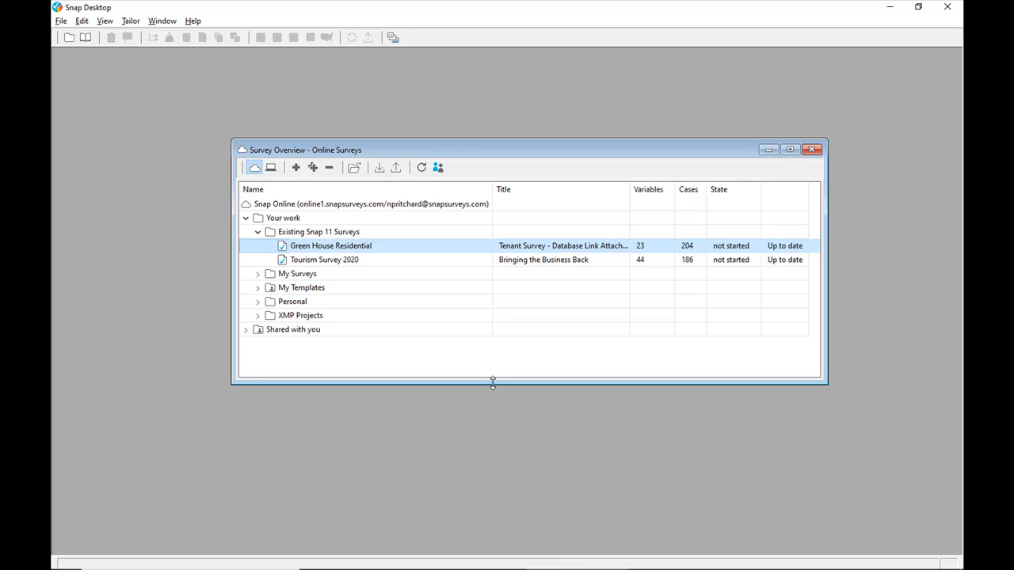
- Open the online Green House Residential survey and bring up its database links
{"action": "double_click", "coordinate": [400, 251]}
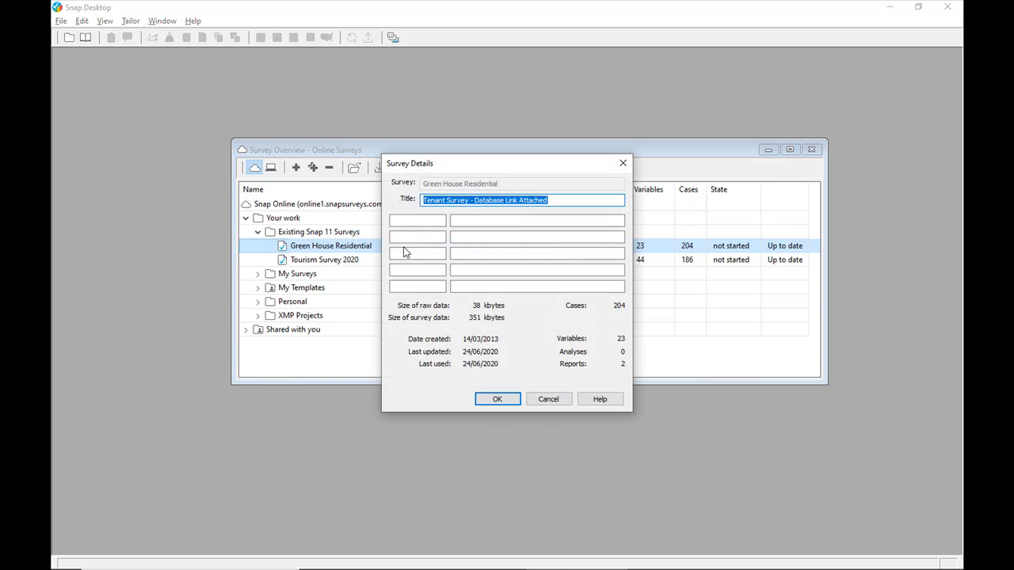
{"action": "left_click", "coordinate": [497, 399]}
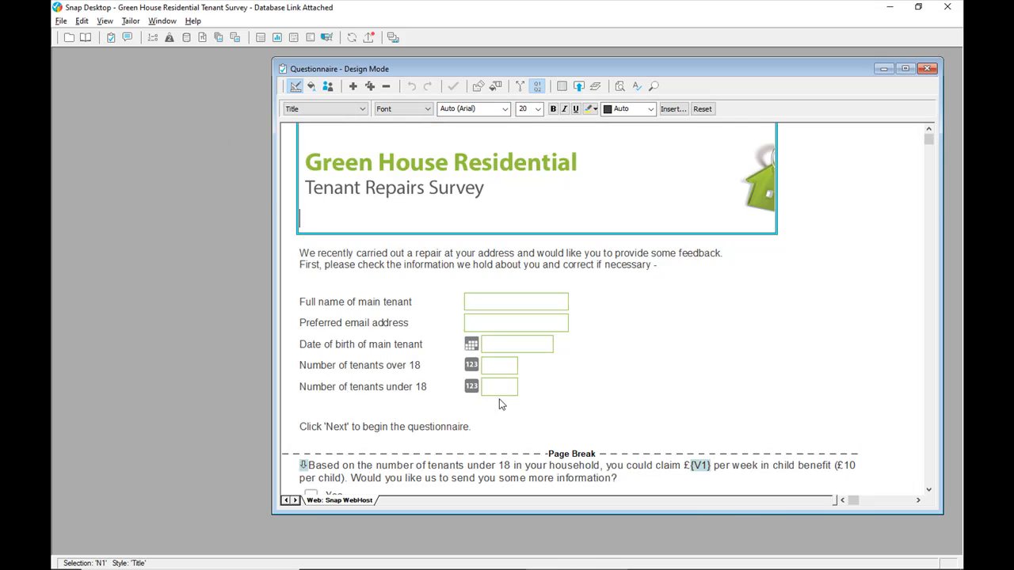
{"action": "left_click", "coordinate": [187, 40]}
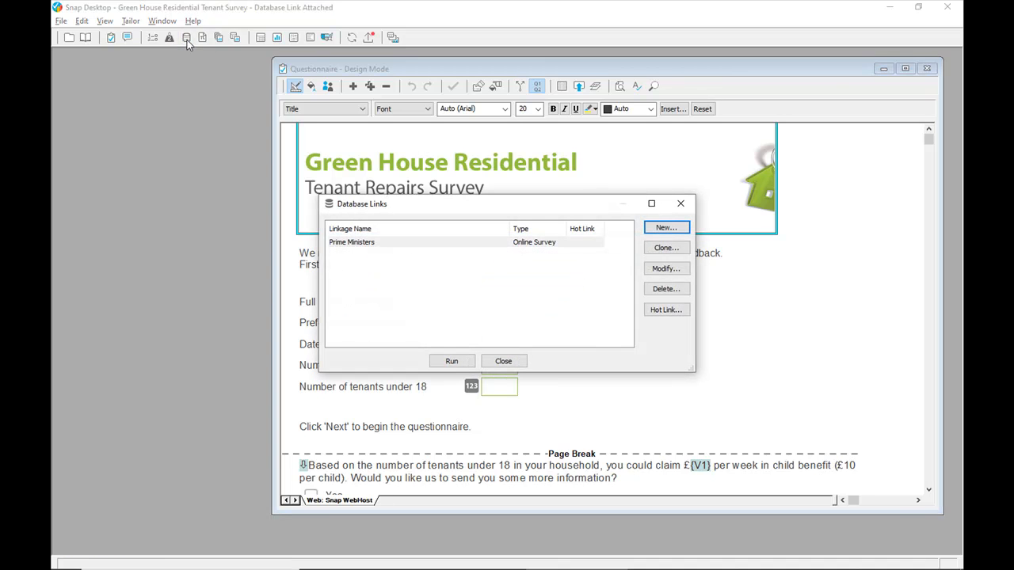
- Run the Prime Ministers database link with participants set to Replace all participants and invites and reminders to Define or Replace
{"action": "left_click", "coordinate": [443, 361]}
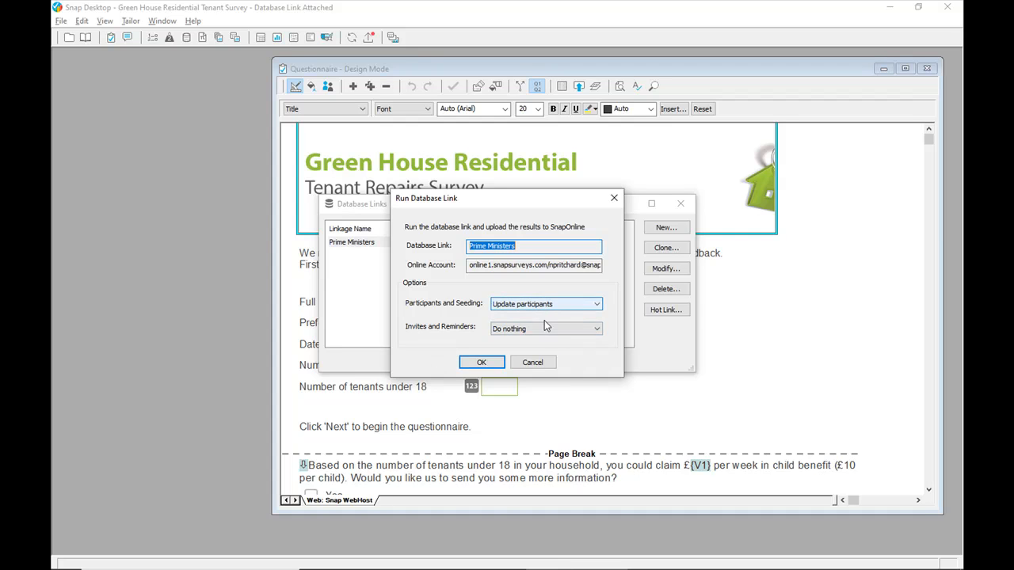
{"action": "left_click", "coordinate": [579, 308]}
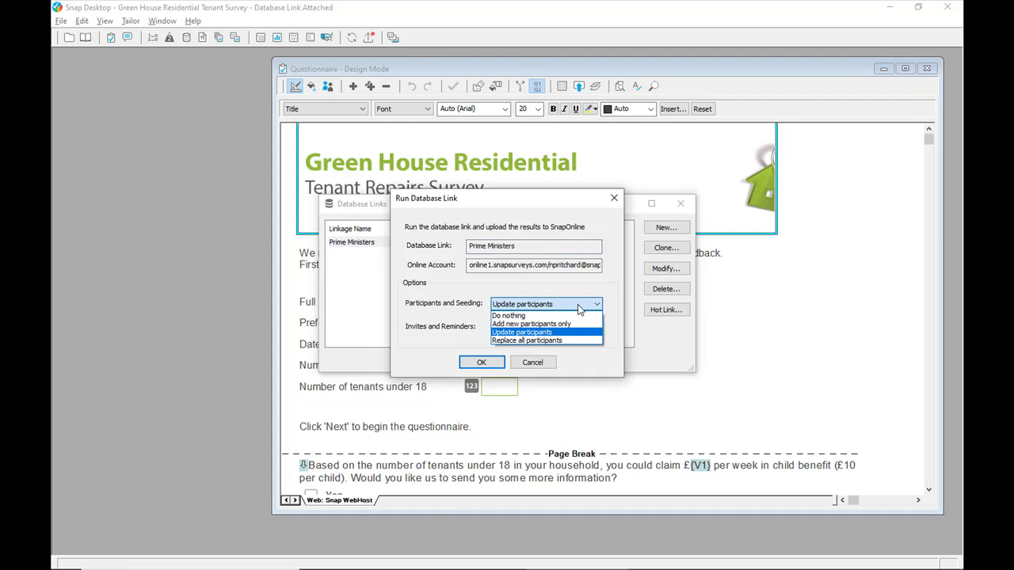
{"action": "left_click", "coordinate": [575, 343]}
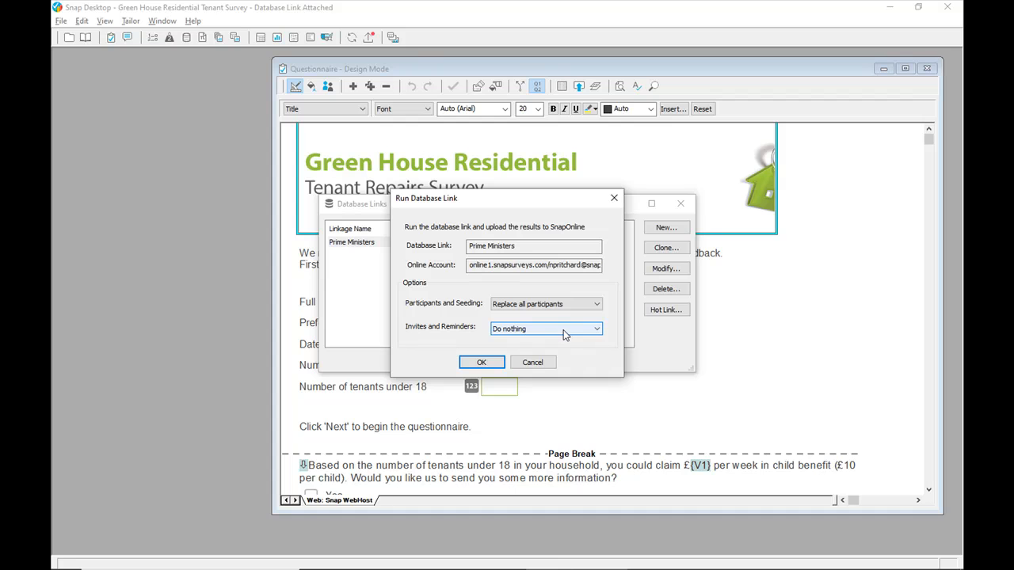
{"action": "left_click", "coordinate": [565, 335]}
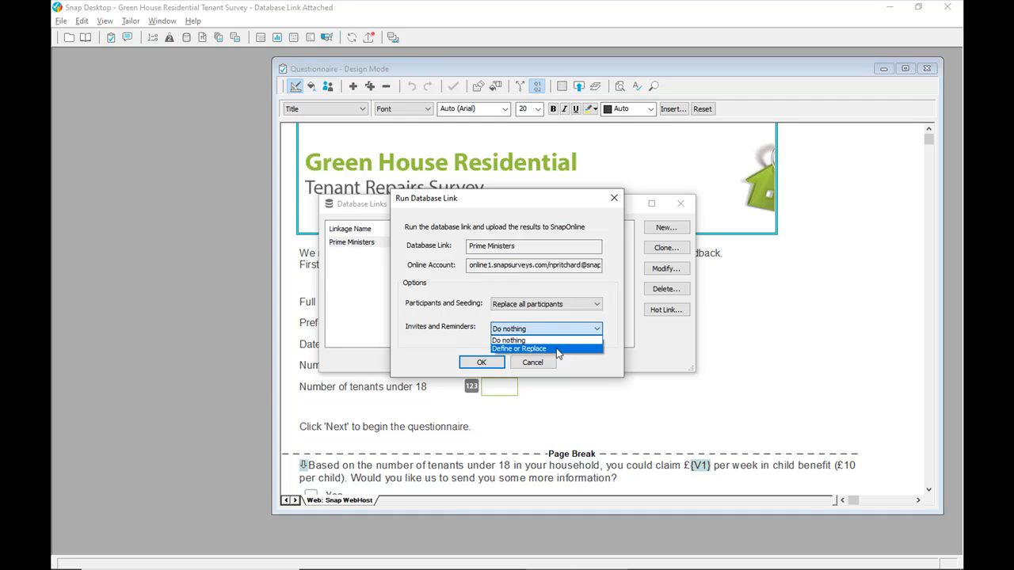
{"action": "left_click", "coordinate": [557, 348]}
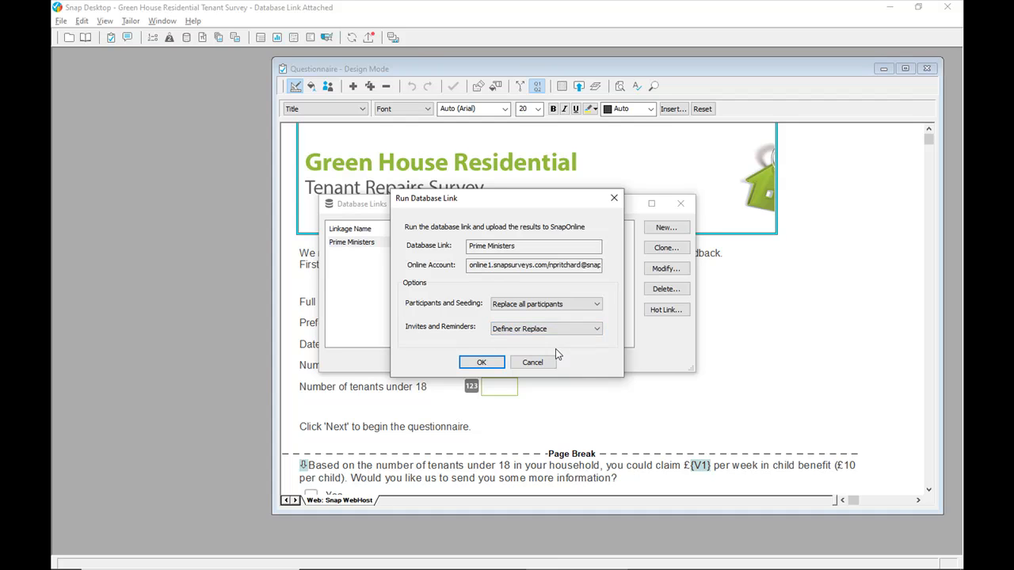
{"action": "left_click", "coordinate": [493, 368]}
{"action": "left_click", "coordinate": [493, 362]}
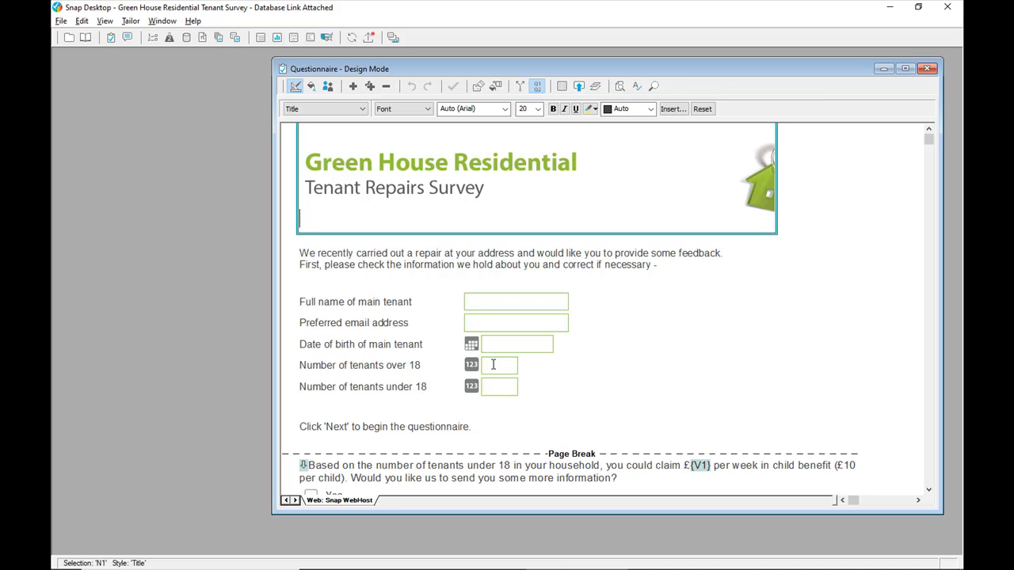
{"action": "key", "text": "alt+Tab"}
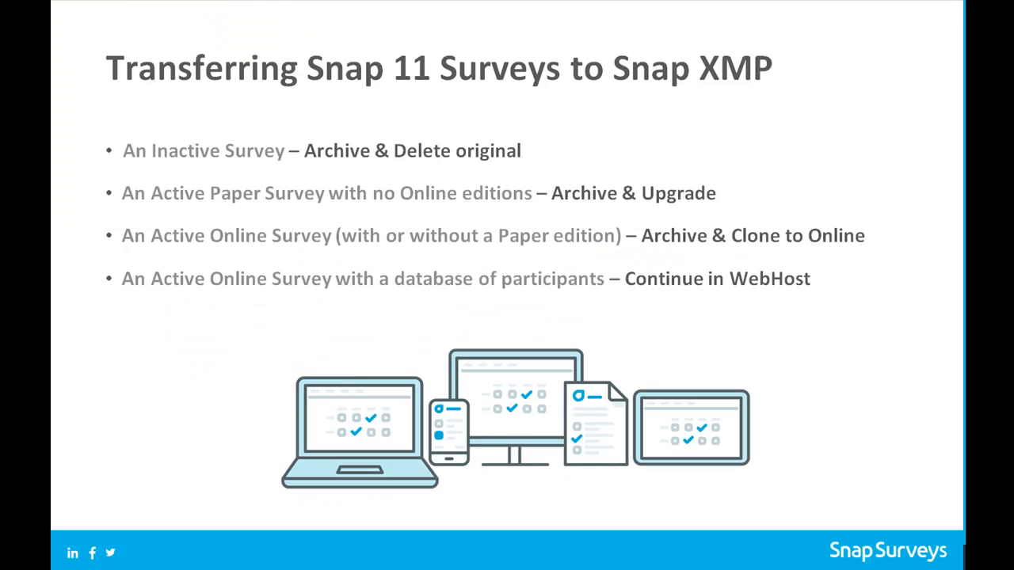